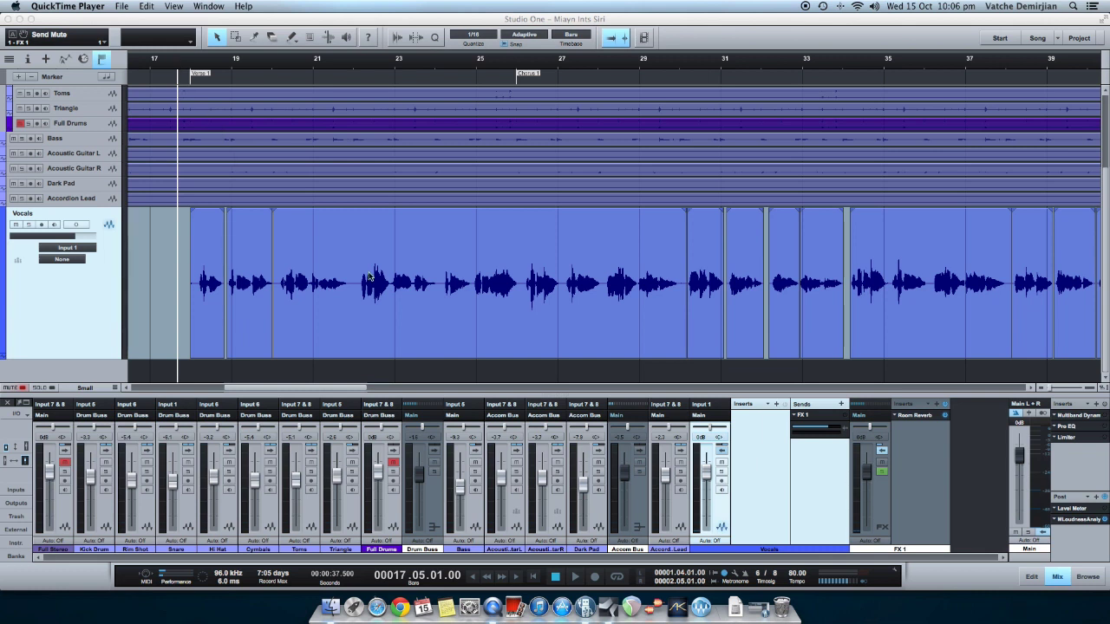
# Play the song, solo the Vocals track, and stop playback.
pyautogui.click(574, 577)
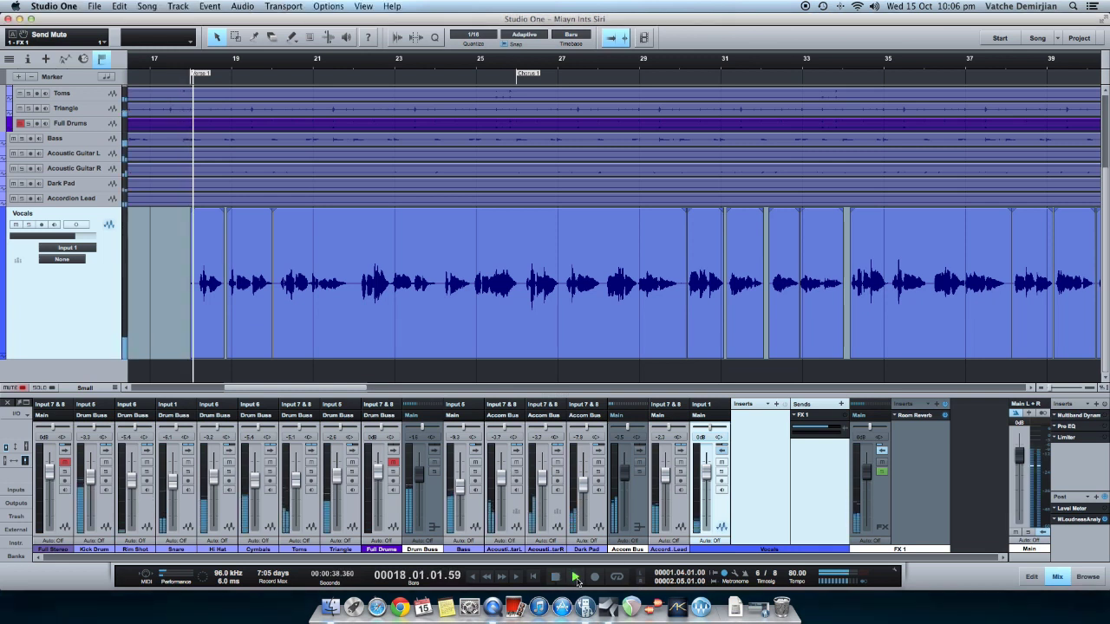
pyautogui.click(721, 472)
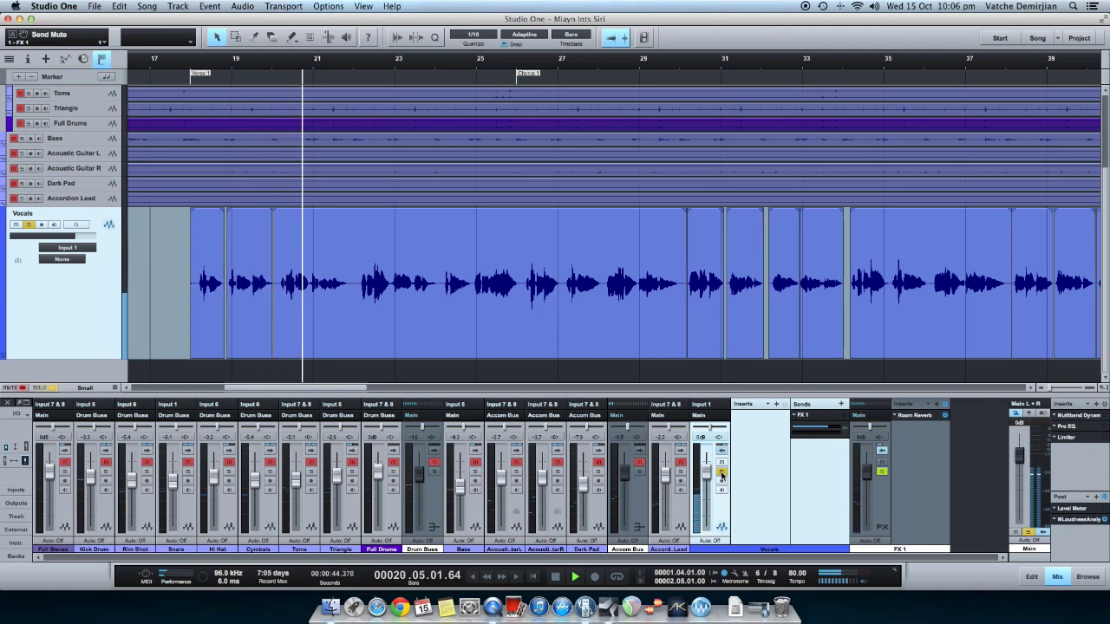
pyautogui.click(555, 577)
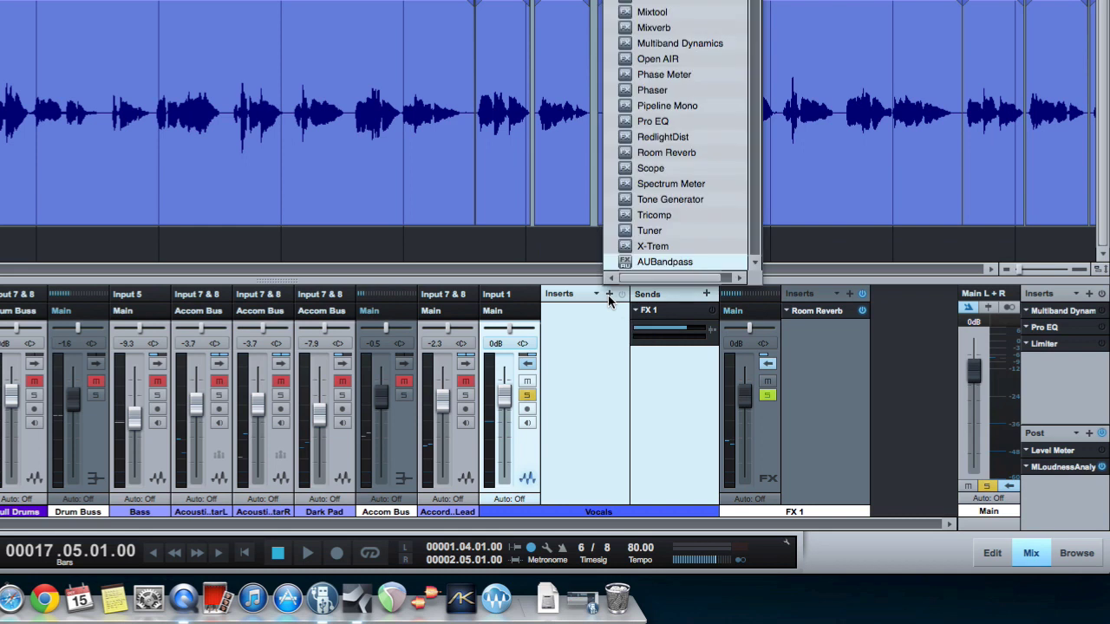
# Insert Pipeline Mono on the Vocals channel and move its editor window slightly lower.
pyautogui.click(692, 107)
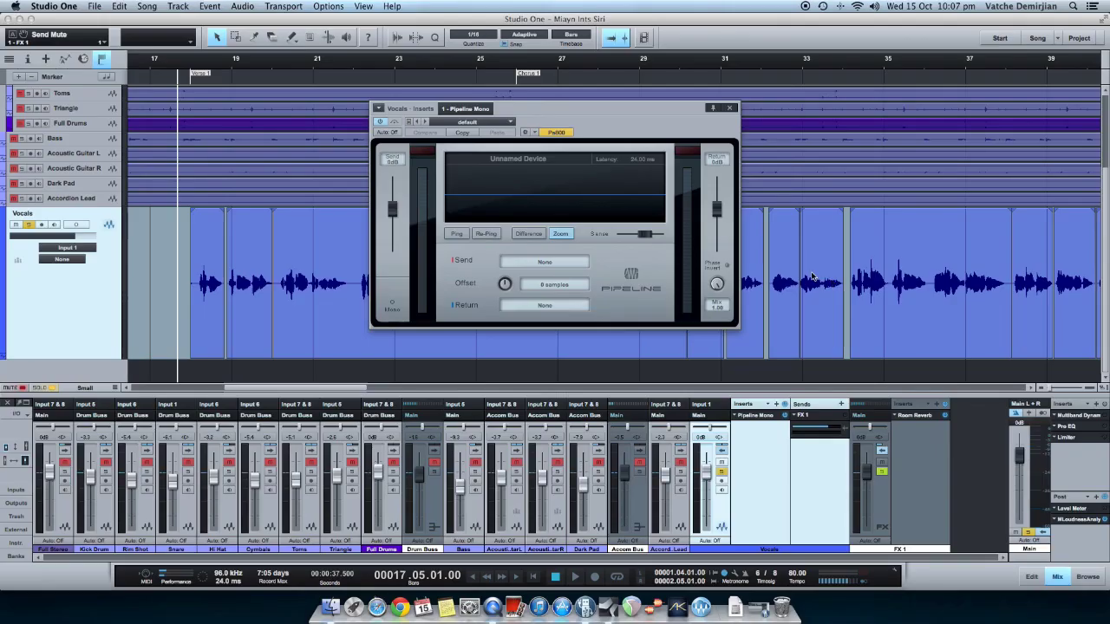
pyautogui.moveTo(601, 110); pyautogui.dragTo(617, 171)
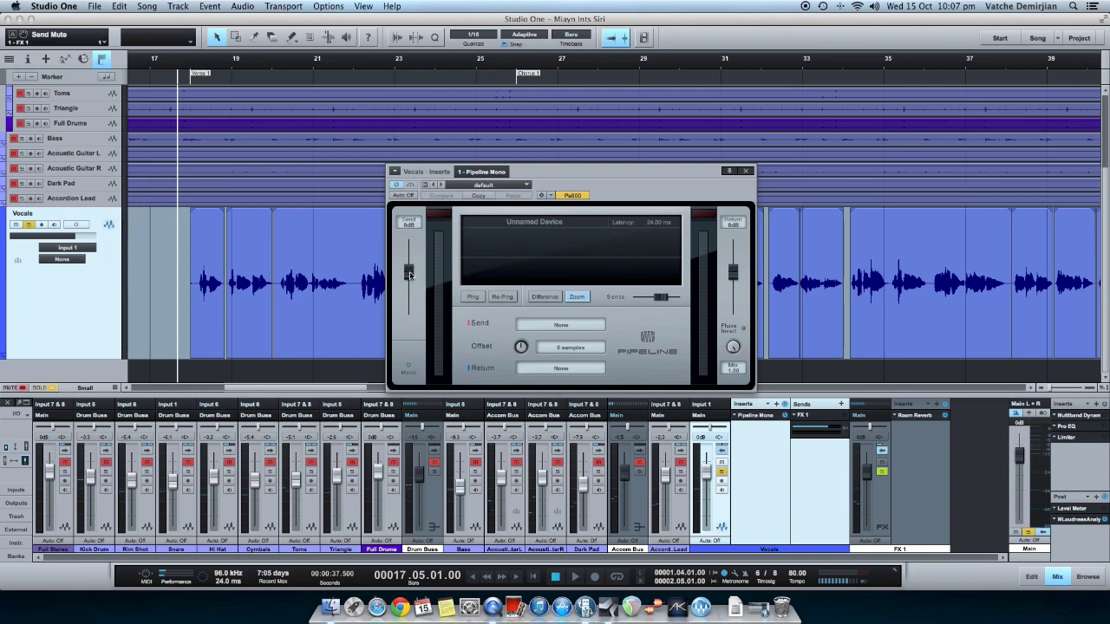
pyautogui.moveTo(410, 276)
pyautogui.moveTo(732, 276)
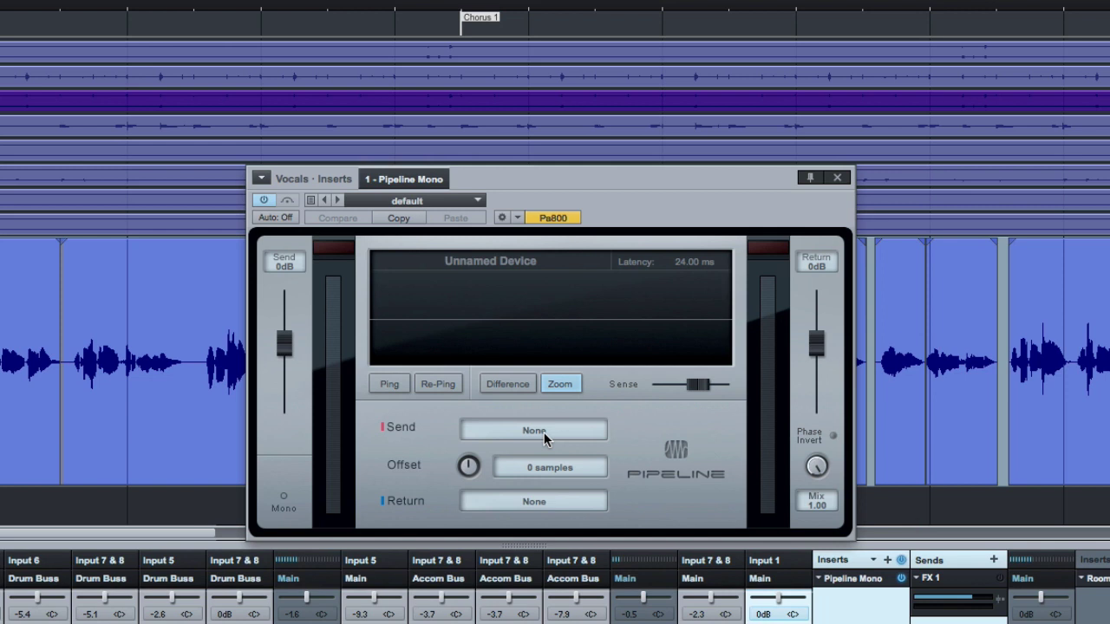
# Bring up Song Setup's Audio I/O Setup from the Pipeline Mono Send choices.
pyautogui.click(543, 432)
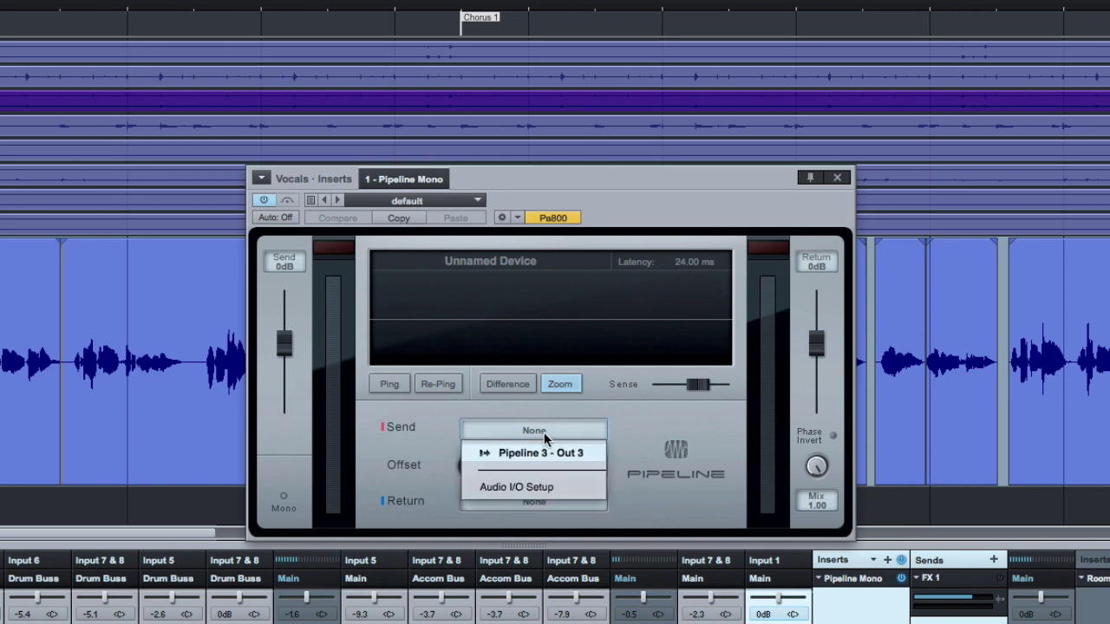
pyautogui.click(544, 490)
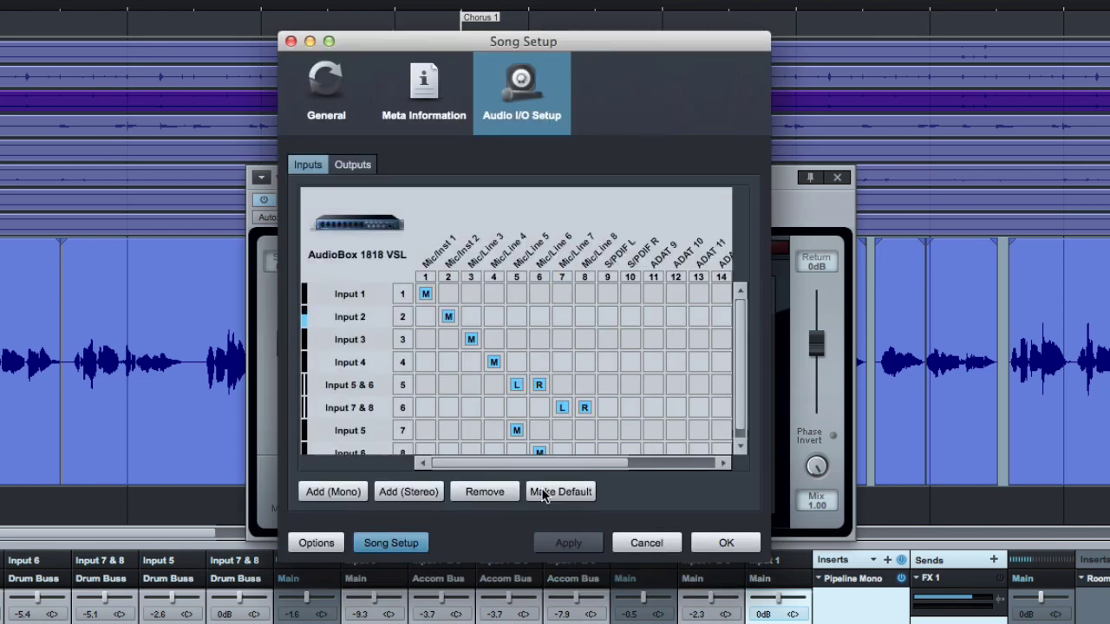
# Check the Outputs page showing mono Pipeline 3 on Out 3, then close Song Setup.
pyautogui.click(356, 168)
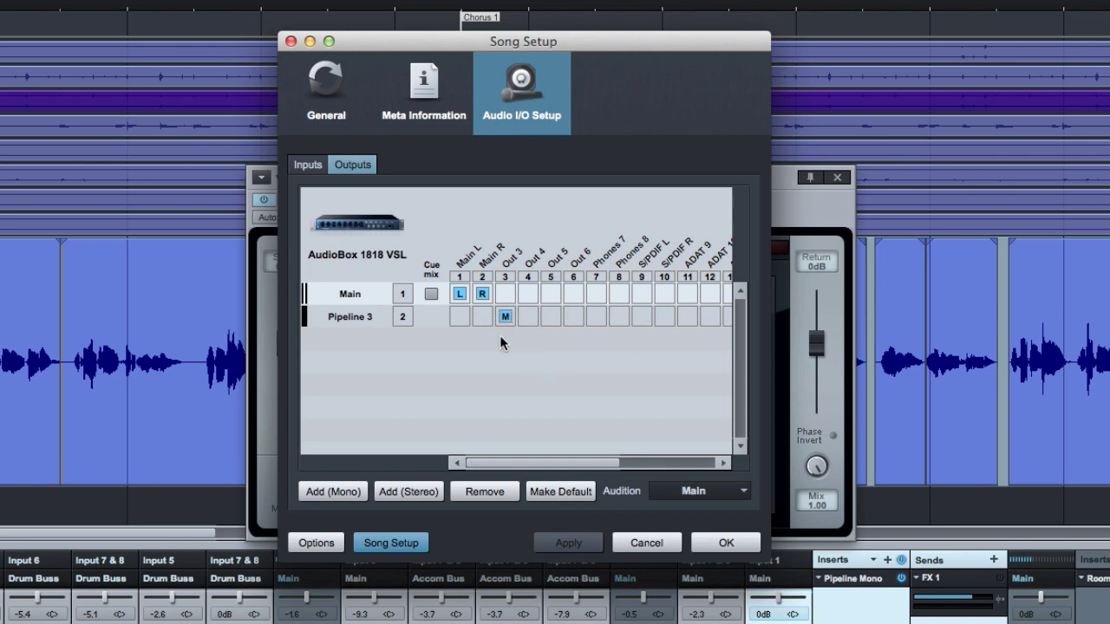
pyautogui.click(726, 542)
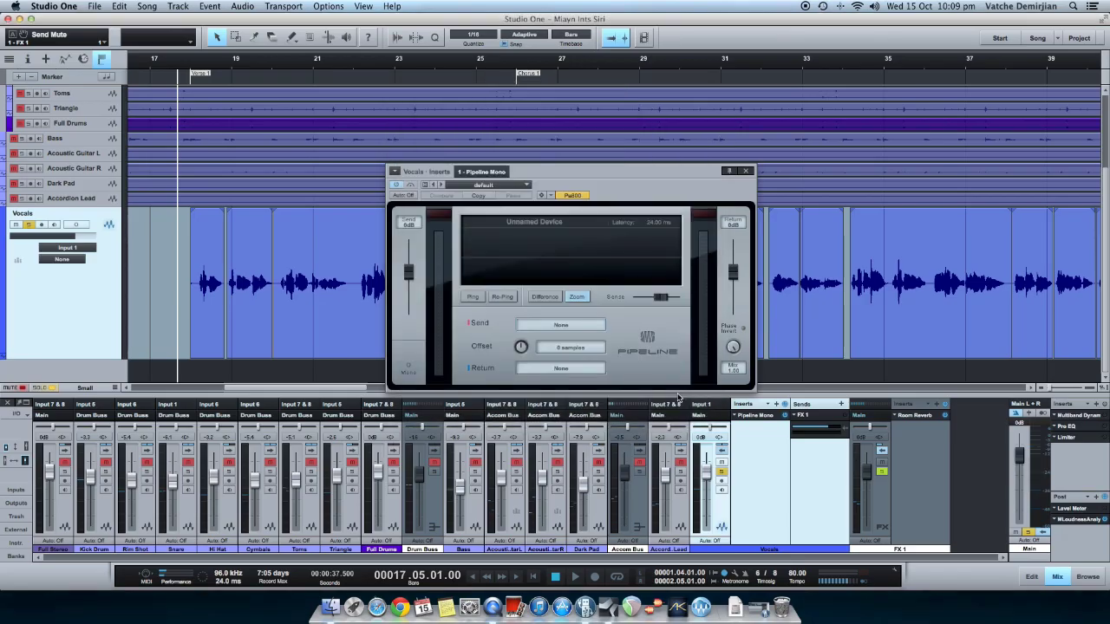
# Set the Pipeline Mono Send to Pipeline 3 - Out 3.
pyautogui.click(570, 328)
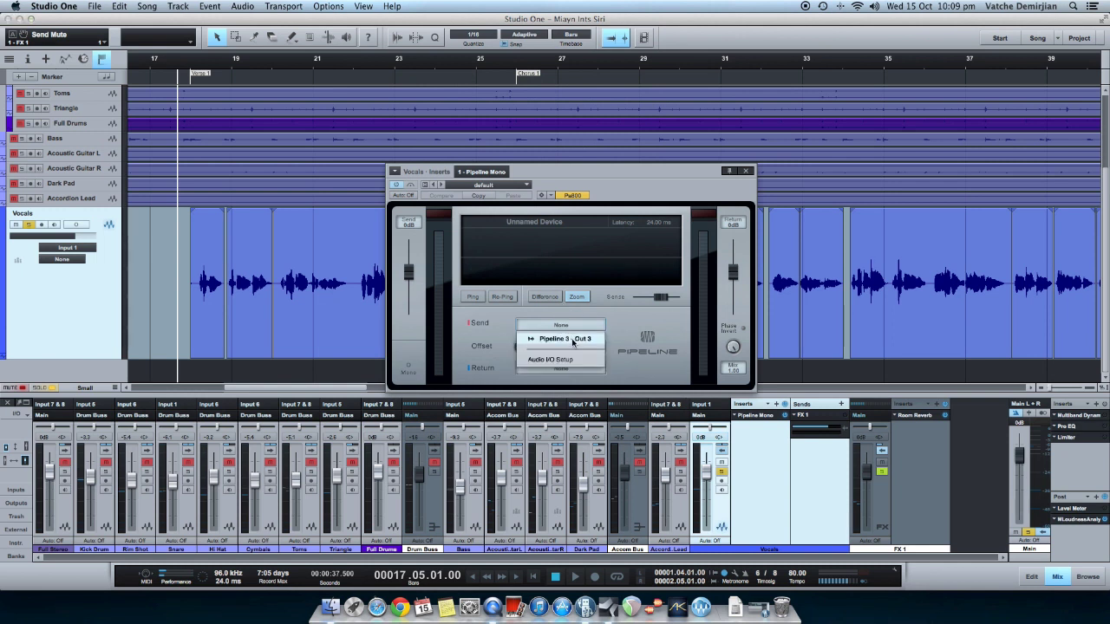
pyautogui.click(573, 342)
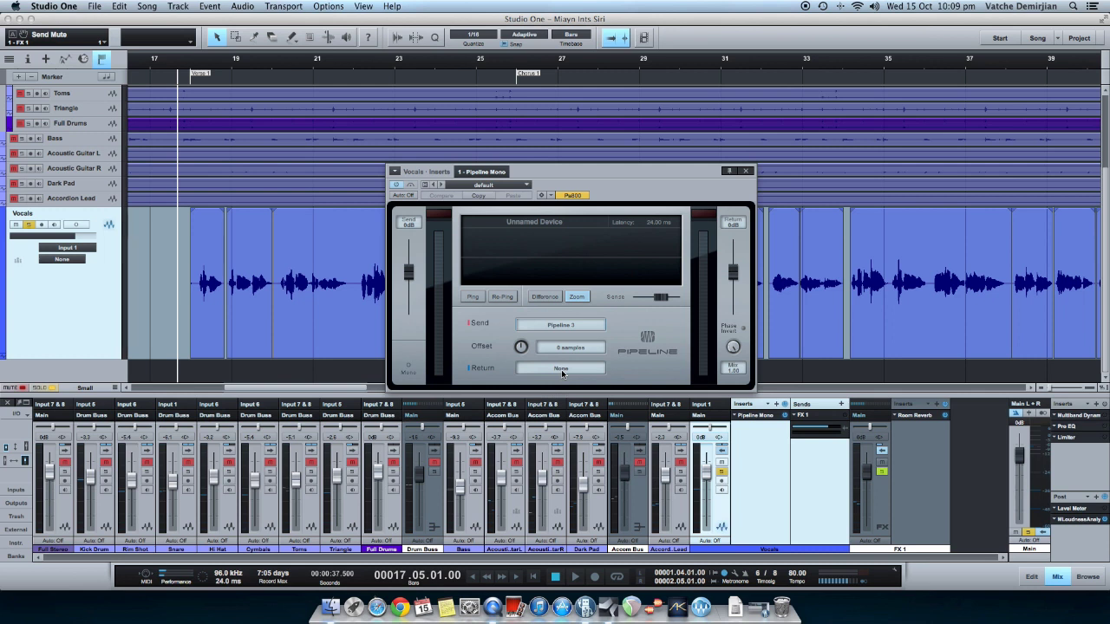
# Set the Pipeline Mono Return to Input 3.
pyautogui.click(560, 369)
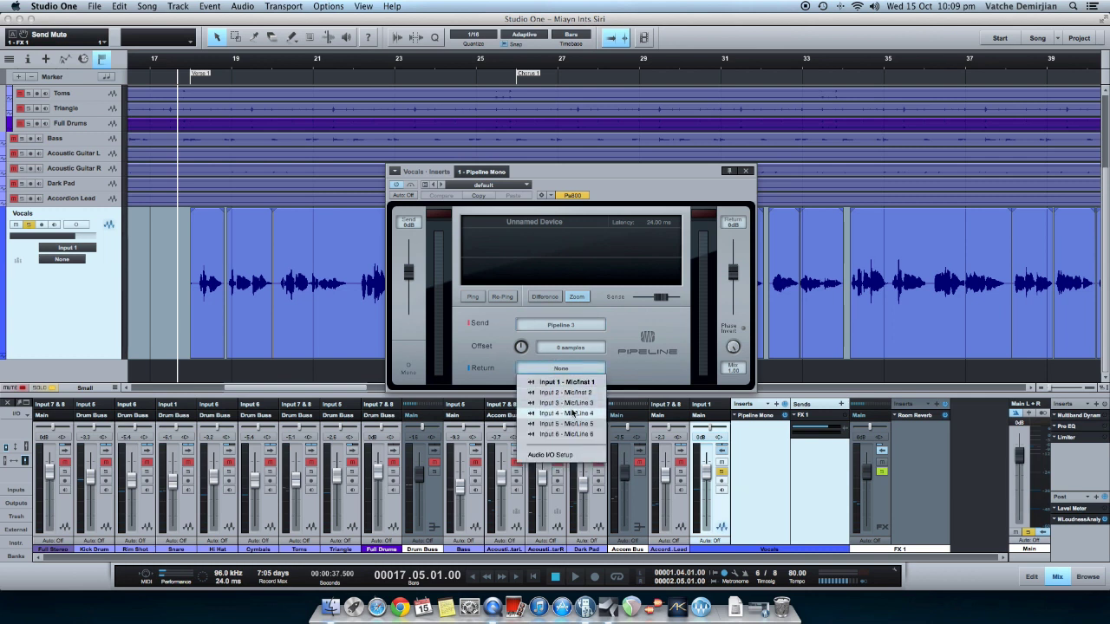
pyautogui.click(574, 403)
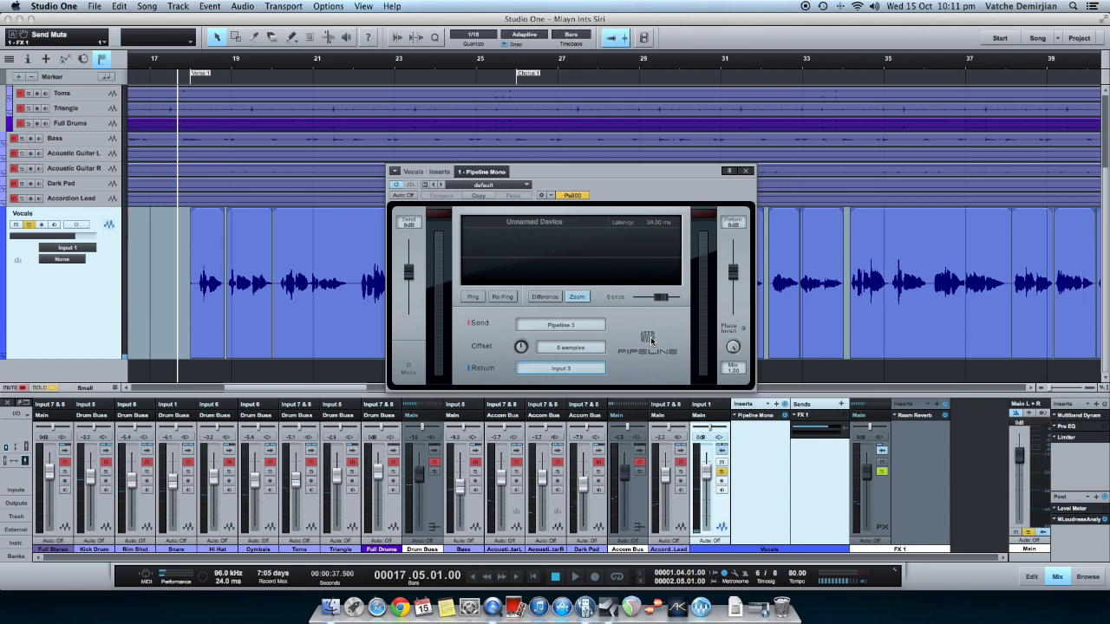
# Audition the soloed vocals through the Pipeline Mono loop, then stop playback.
pyautogui.click(575, 578)
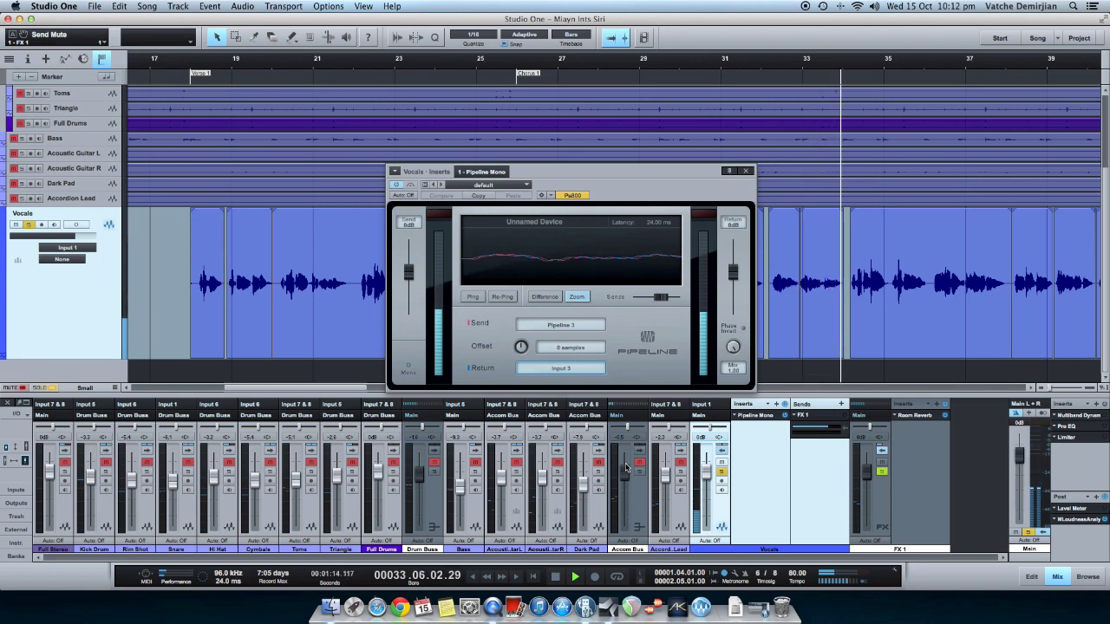
pyautogui.press('space')
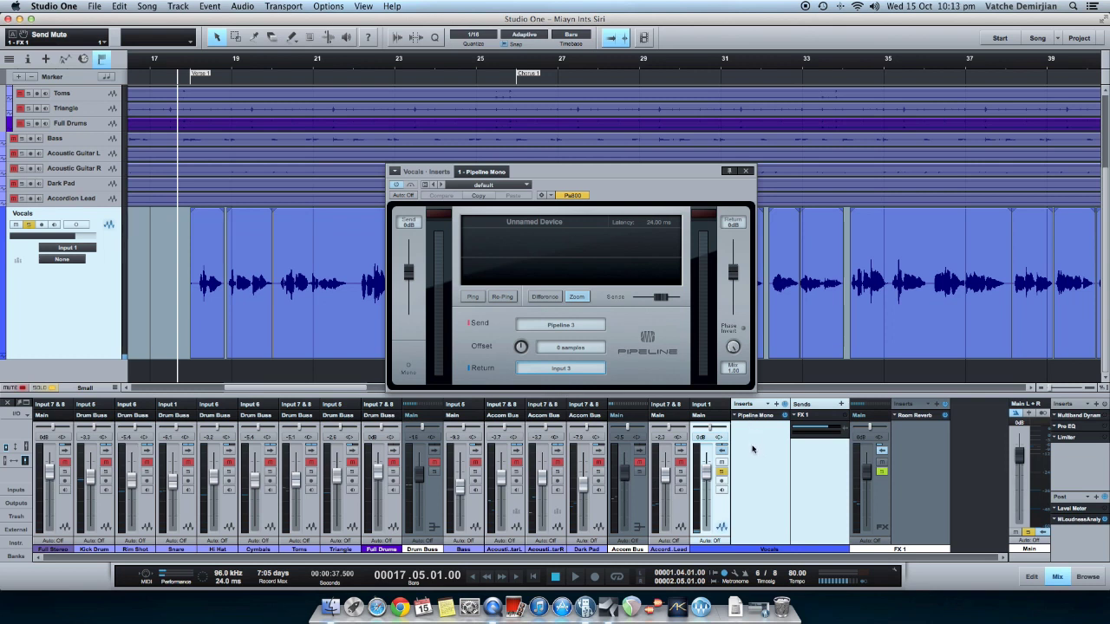
# Start playback from bar 17 to hear the vocals through Pipeline Mono.
pyautogui.press('space')
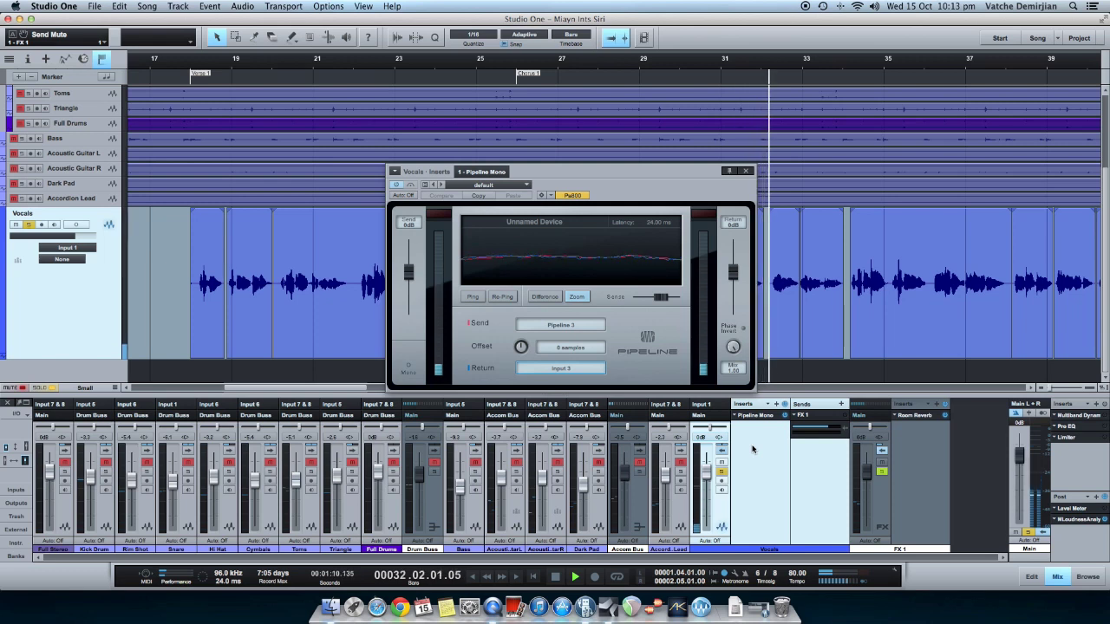
# Stop playback so the playhead returns to bar 17.
pyautogui.press('space')
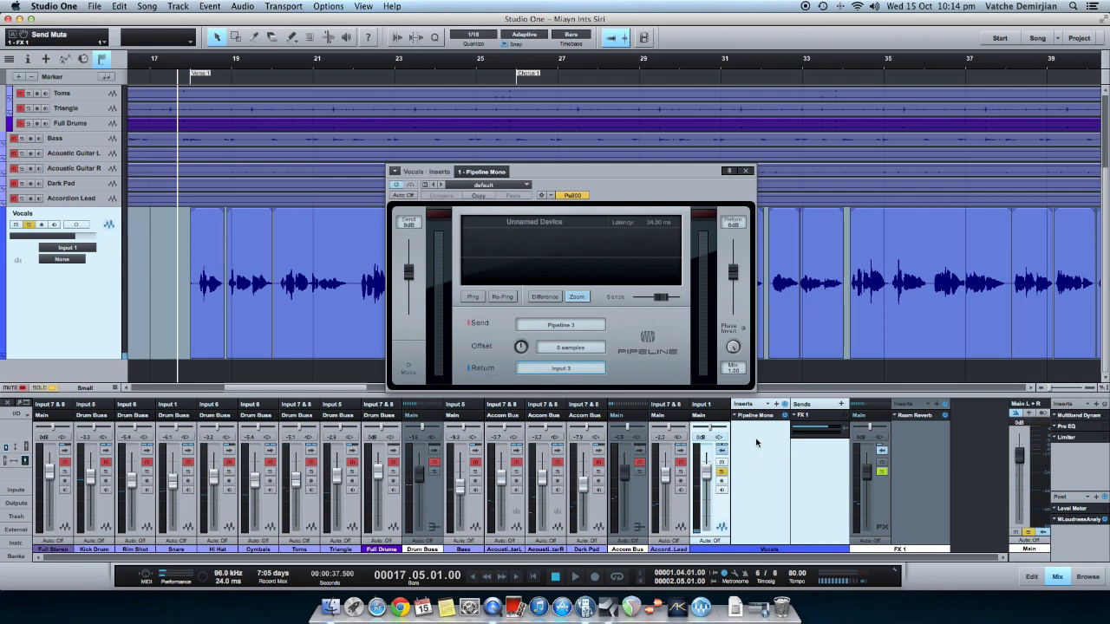
# Add Pro EQ after Pipeline Mono, enable low-cut, and cut the LF band -4.32 dB at 423 Hz.
pyautogui.click(775, 405)
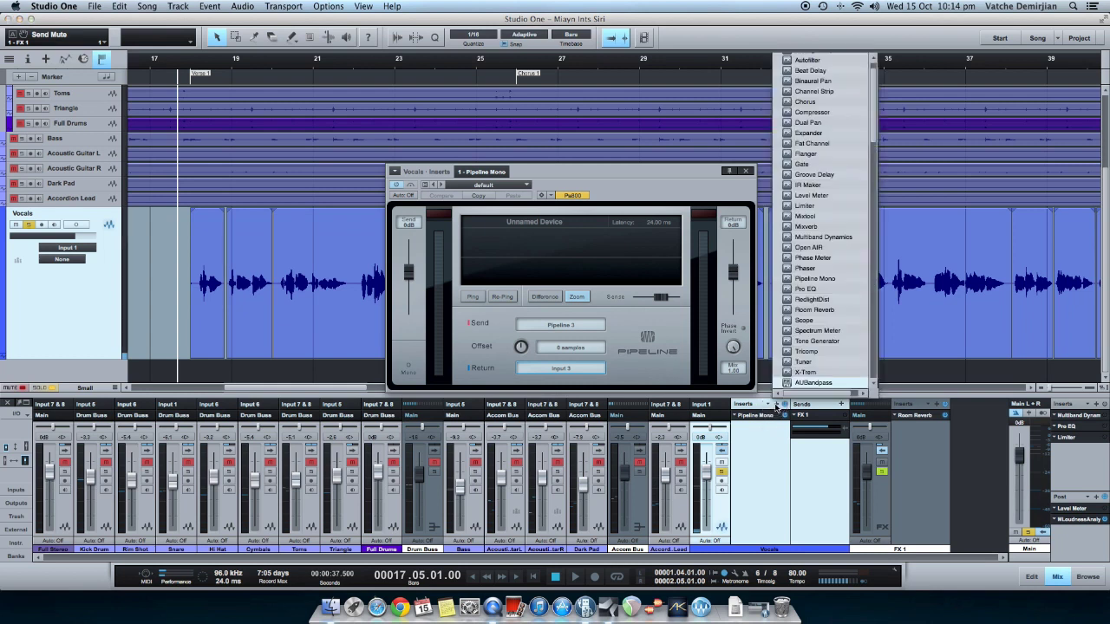
pyautogui.click(801, 288)
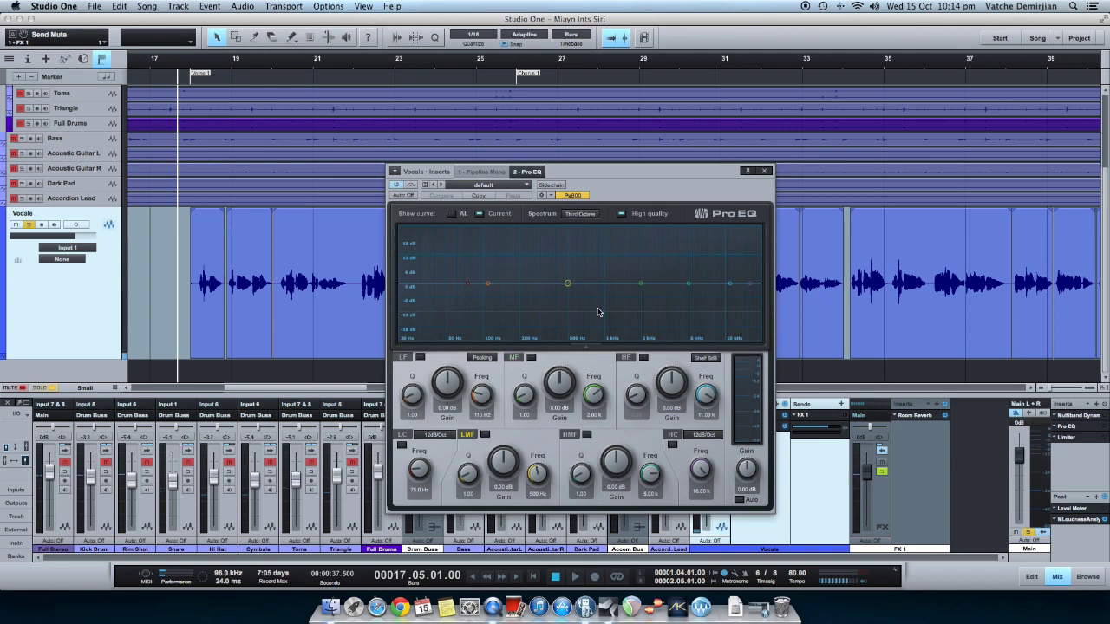
pyautogui.click(402, 445)
pyautogui.moveTo(418, 475)
pyautogui.mouseDown()
pyautogui.moveTo(416, 455)
pyautogui.moveTo(419, 467)
pyautogui.mouseUp()
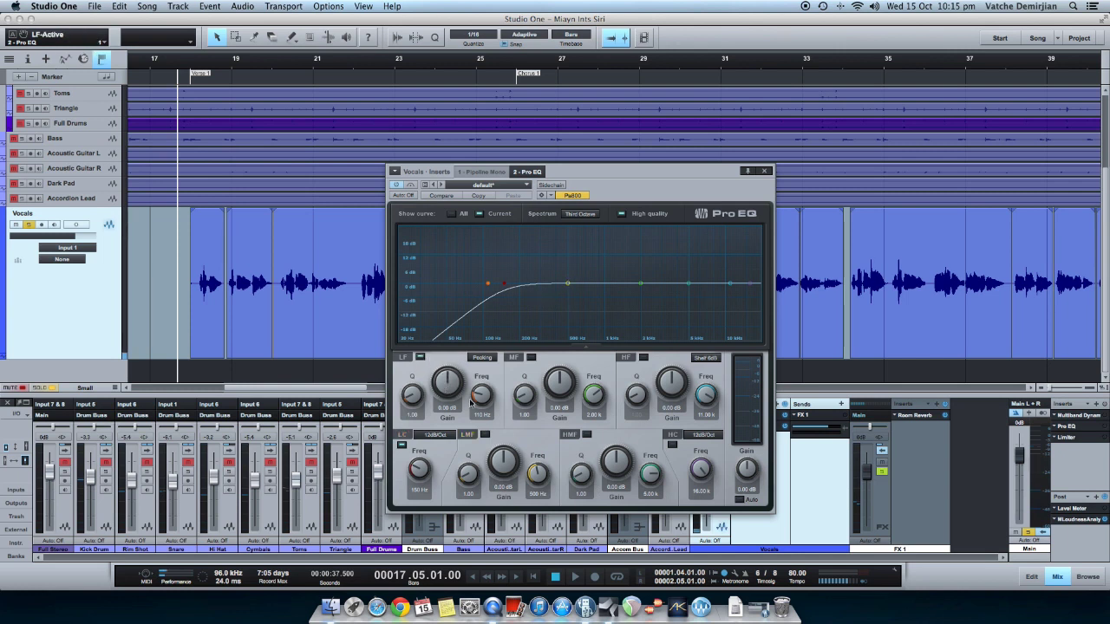
pyautogui.moveTo(470, 401); pyautogui.dragTo(481, 383)
pyautogui.moveTo(447, 378); pyautogui.dragTo(444, 382)
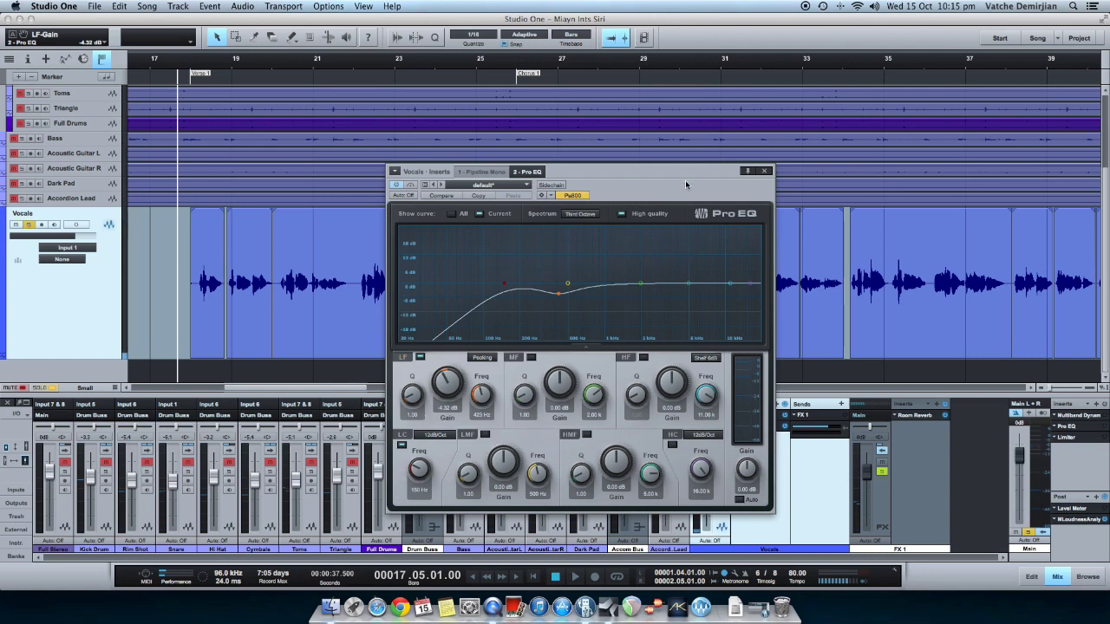
pyautogui.moveTo(683, 177); pyautogui.dragTo(537, 180)
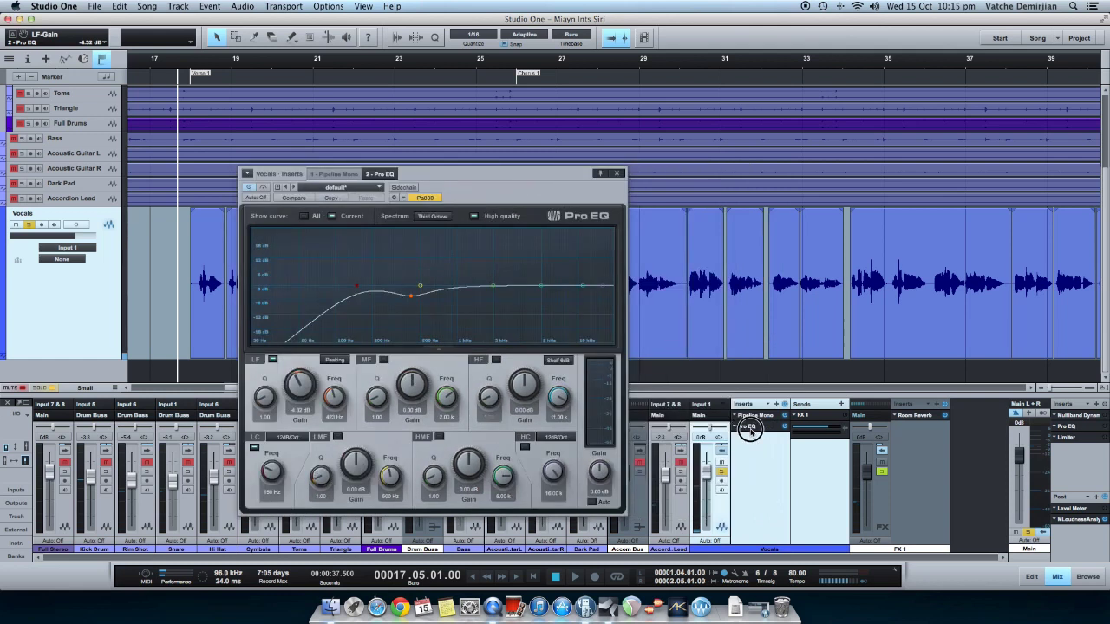
# Move Pro EQ above Pipeline Mono, then play the vocal comparing the EQ bypassed and active.
pyautogui.moveTo(749, 430); pyautogui.dragTo(749, 414)
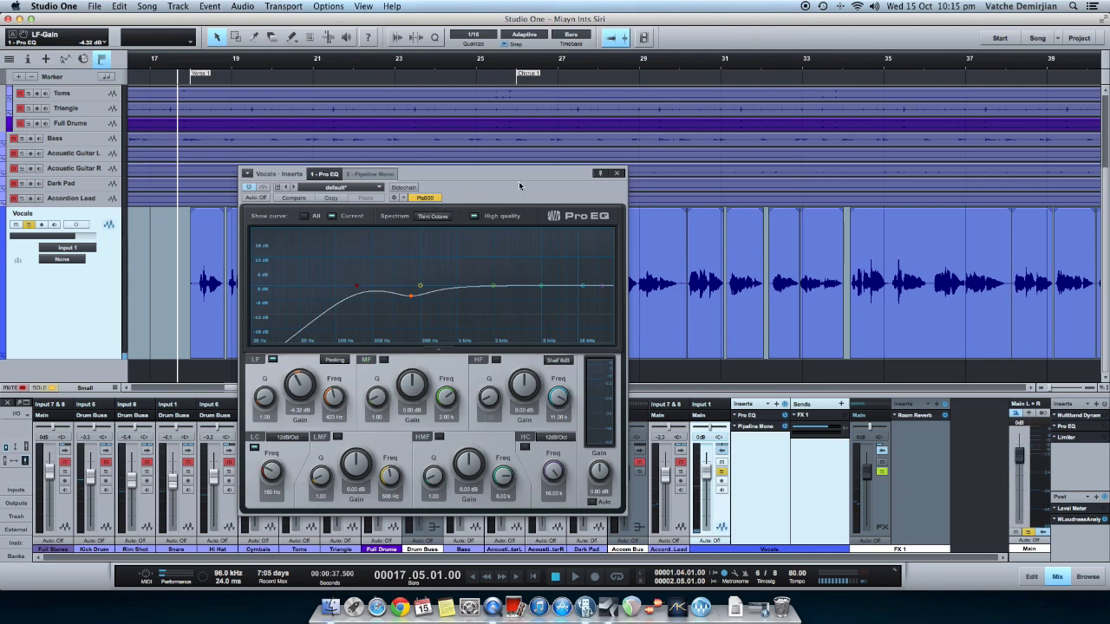
pyautogui.press('space')
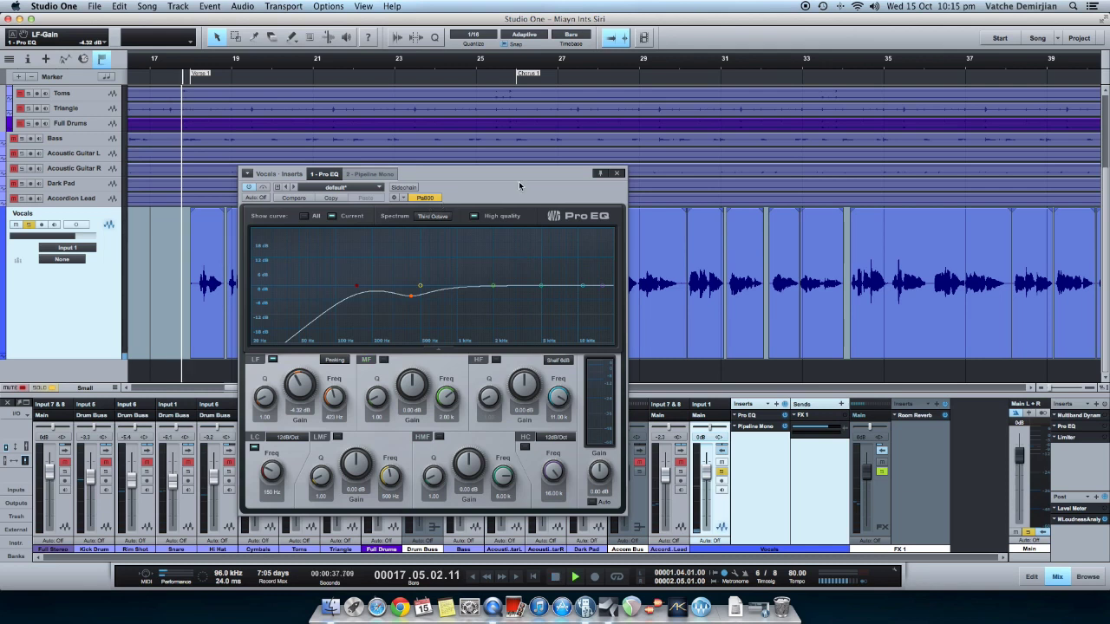
pyautogui.click(248, 189)
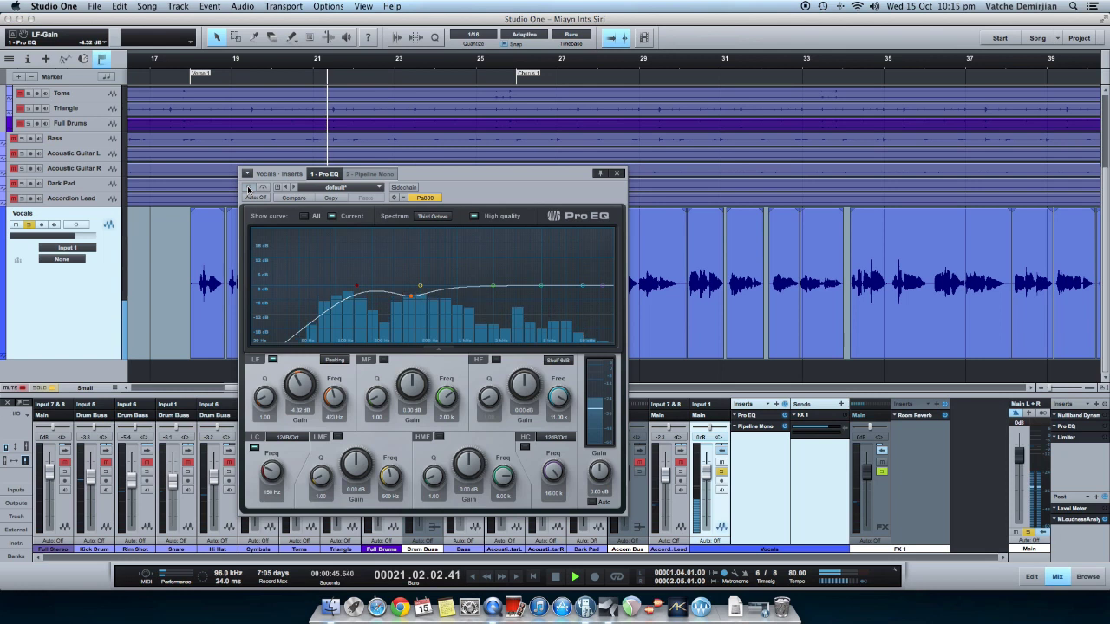
pyautogui.click(248, 189)
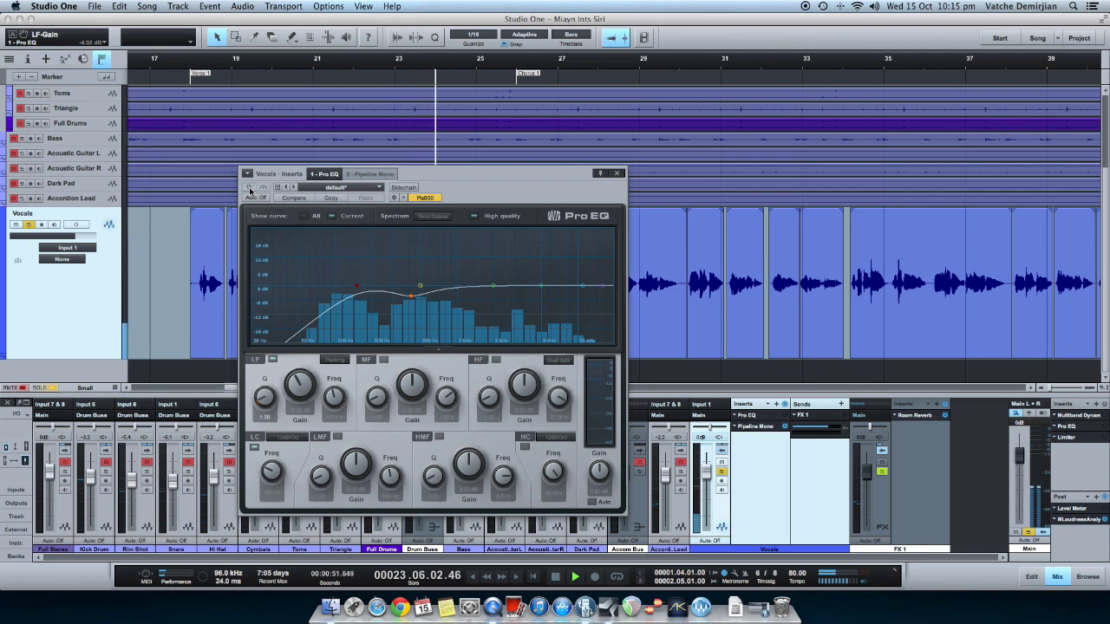
pyautogui.click(248, 189)
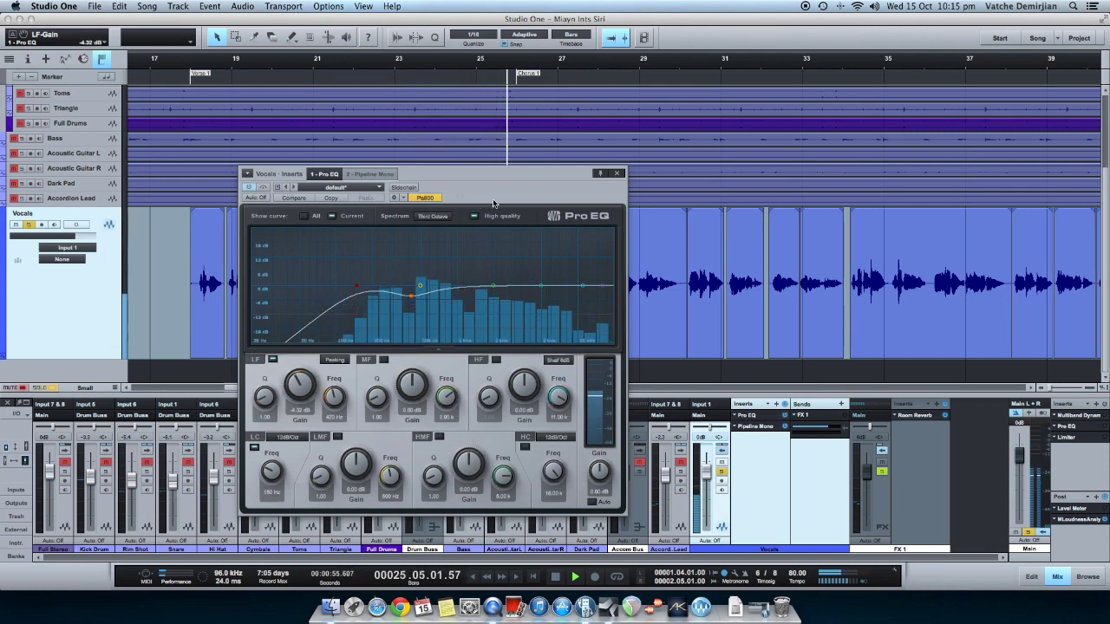
pyautogui.press('space')
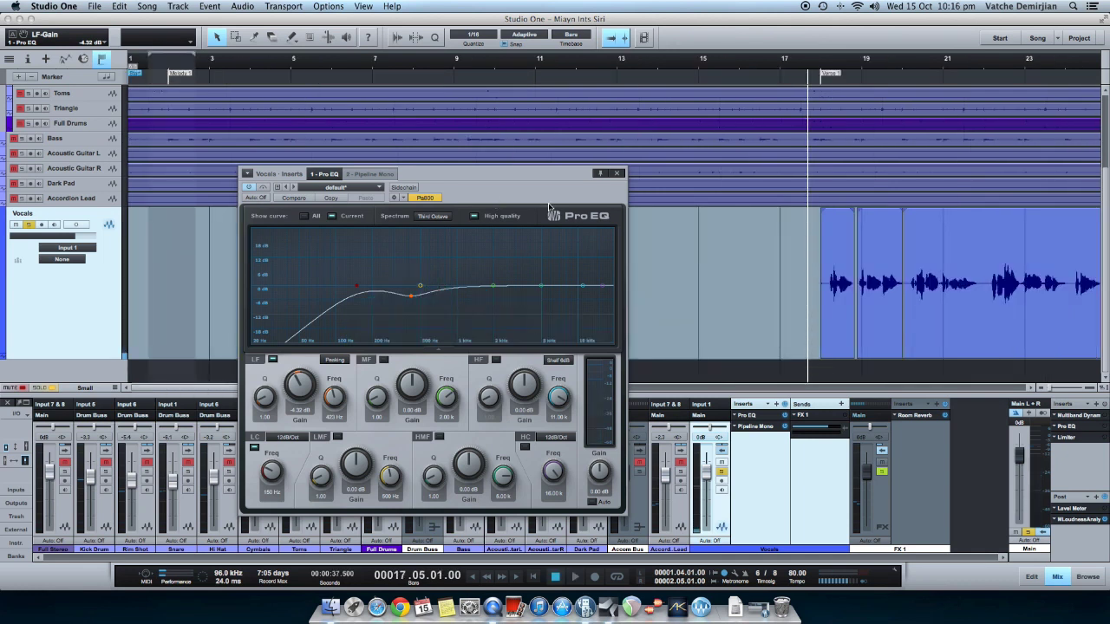
# Mute the Vocals FX 1 send and insert a Beat Delay with its mix lowered to 15%.
pyautogui.click(618, 174)
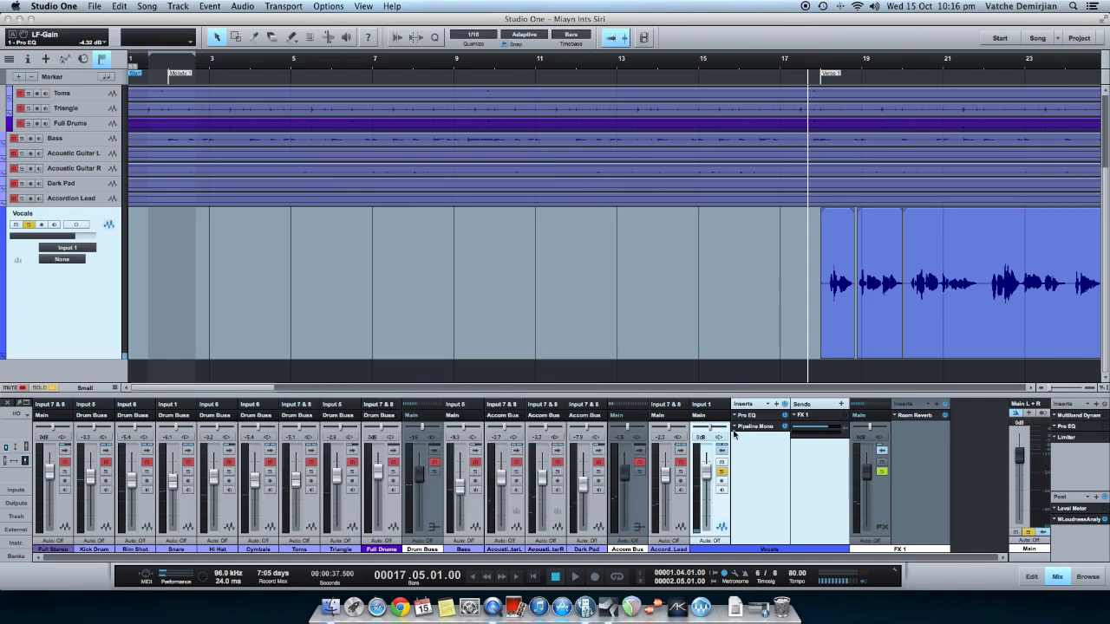
pyautogui.click(845, 415)
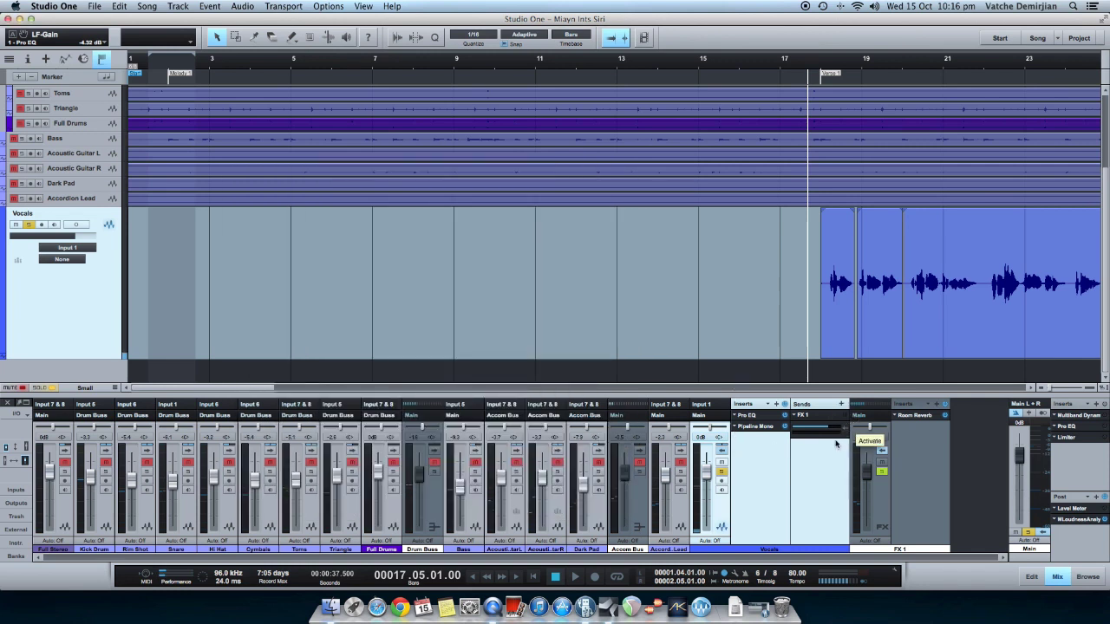
pyautogui.click(776, 405)
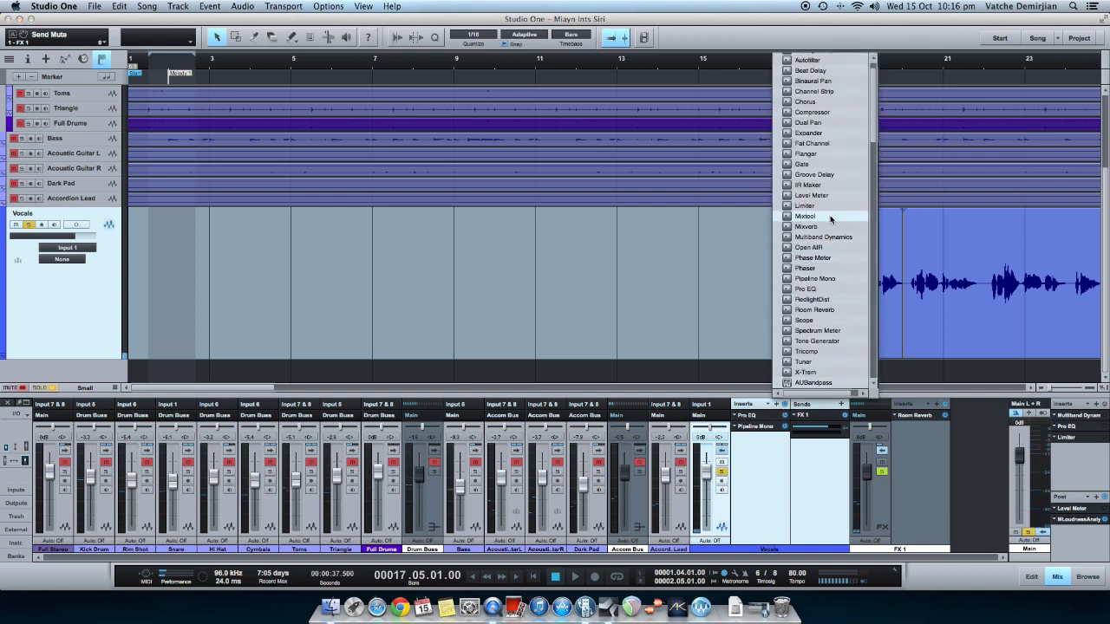
pyautogui.click(823, 72)
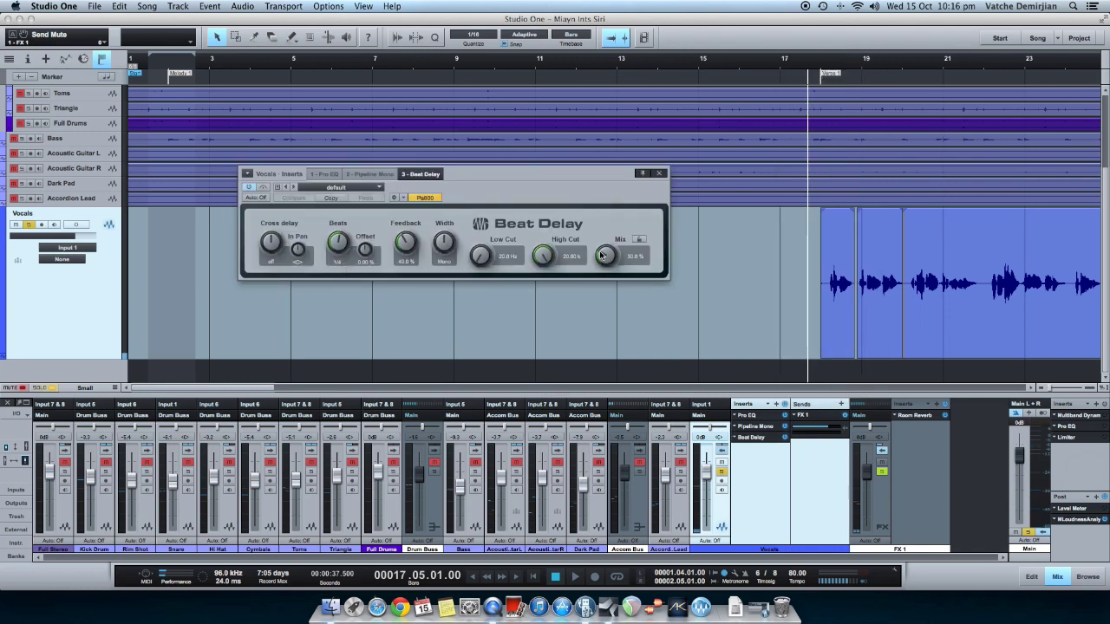
pyautogui.moveTo(605, 255); pyautogui.dragTo(530, 308)
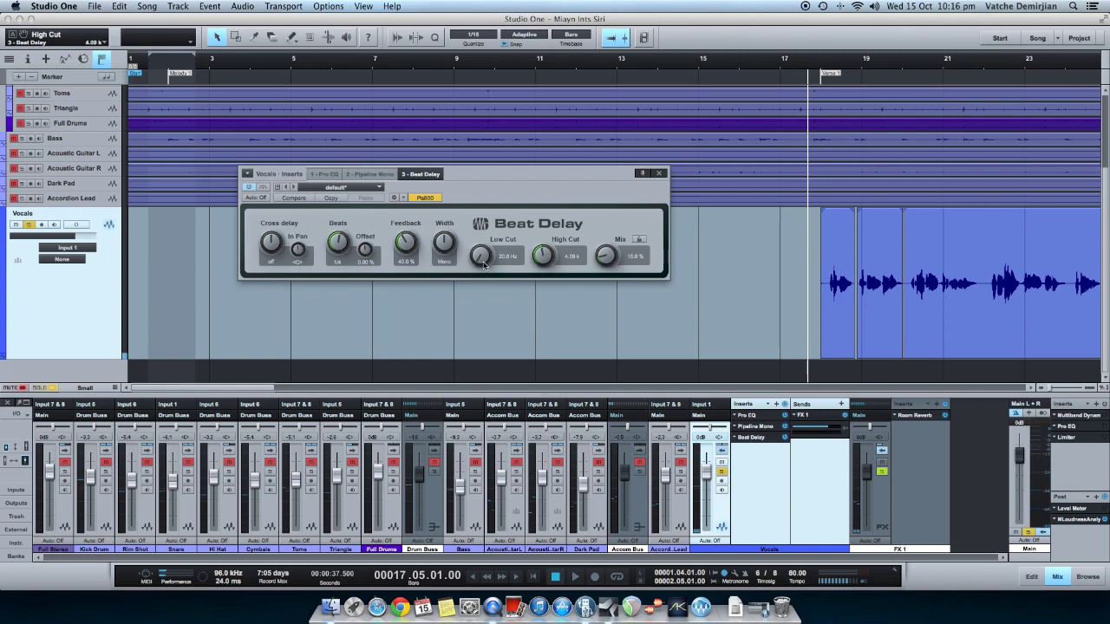
# Raise the Beat Delay low cut to 213 Hz, set width to stereo, and reduce feedback.
pyautogui.moveTo(483, 259); pyautogui.dragTo(485, 197)
pyautogui.moveTo(440, 251); pyautogui.dragTo(447, 184)
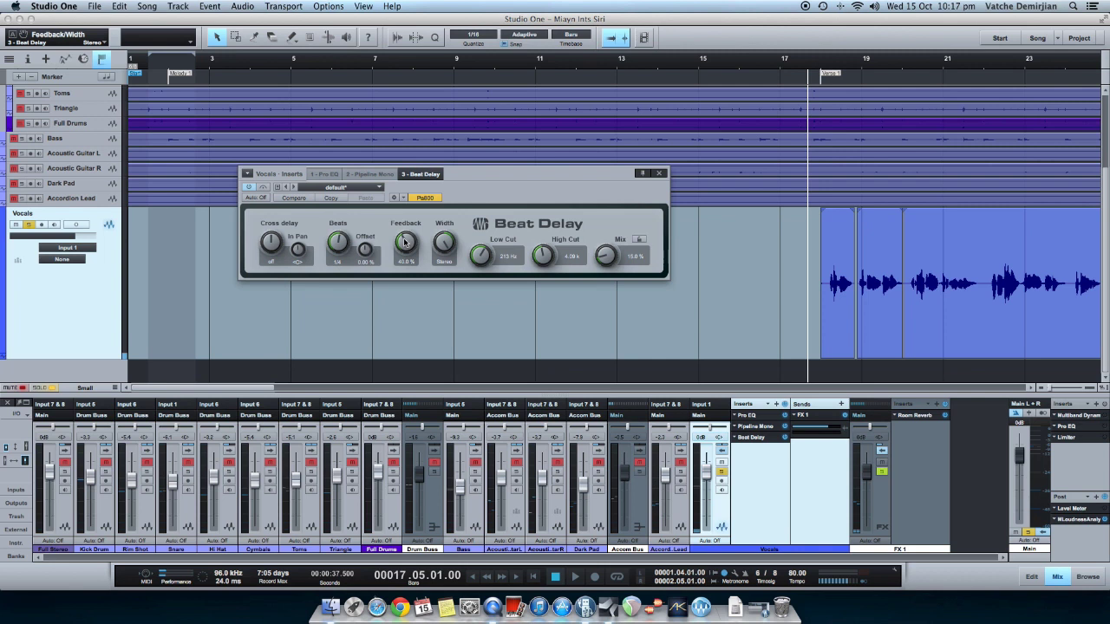
pyautogui.moveTo(403, 242); pyautogui.dragTo(390, 255)
# Play the vocal while adding a 07 ms right cross delay and setting feedback to 10.5%.
pyautogui.press('space')
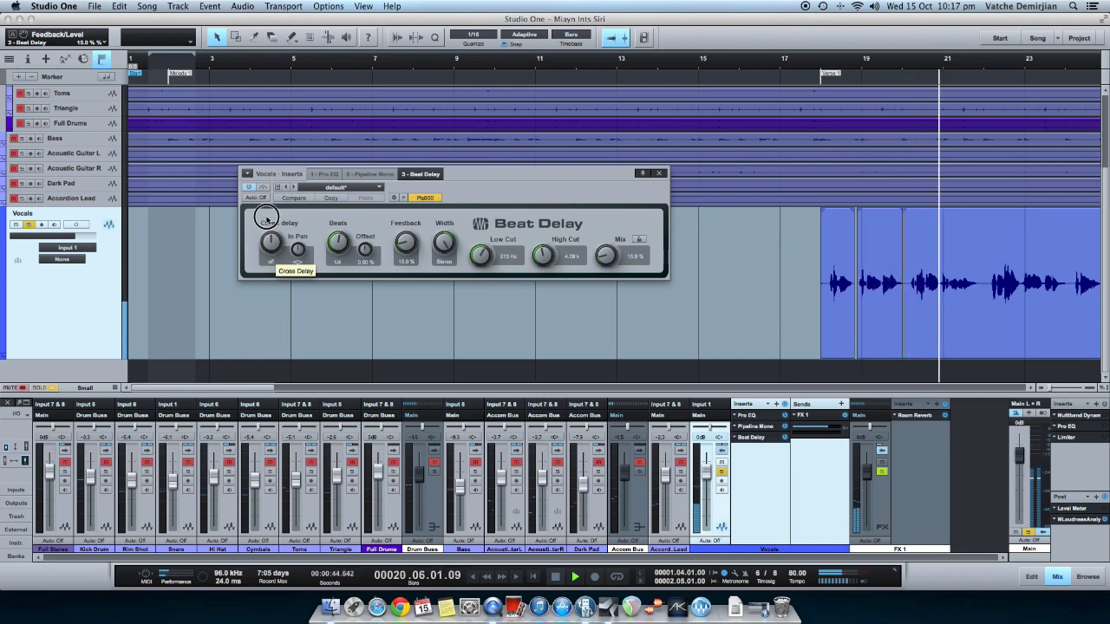
pyautogui.moveTo(266, 217)
pyautogui.mouseDown()
pyautogui.moveTo(273, 250)
pyautogui.moveTo(272, 227)
pyautogui.mouseUp()
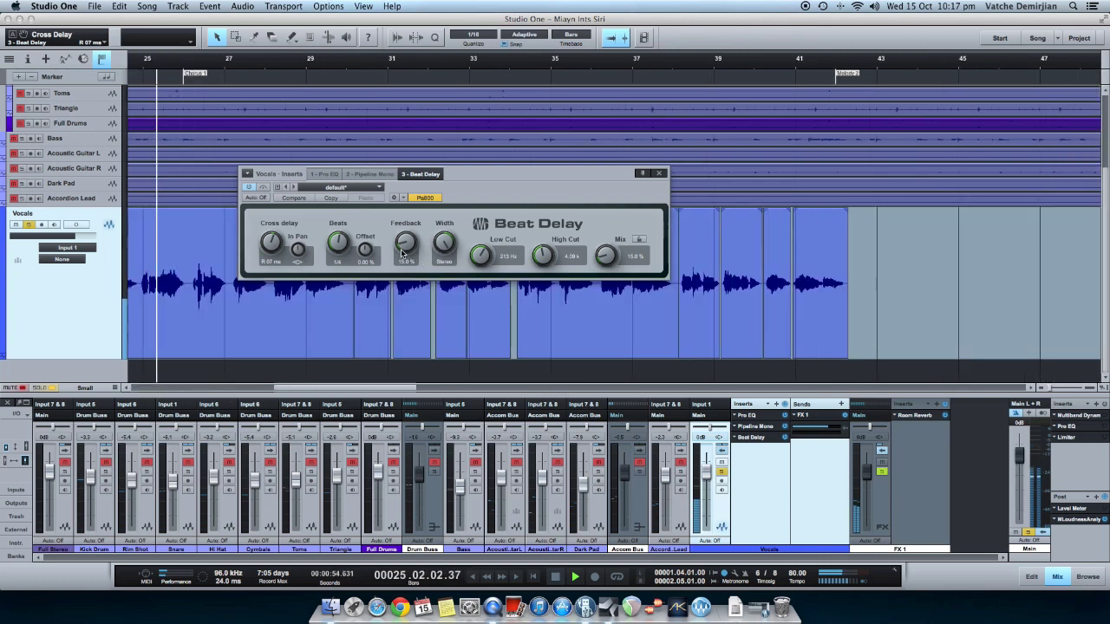
pyautogui.moveTo(401, 253); pyautogui.dragTo(402, 260)
pyautogui.click(798, 65)
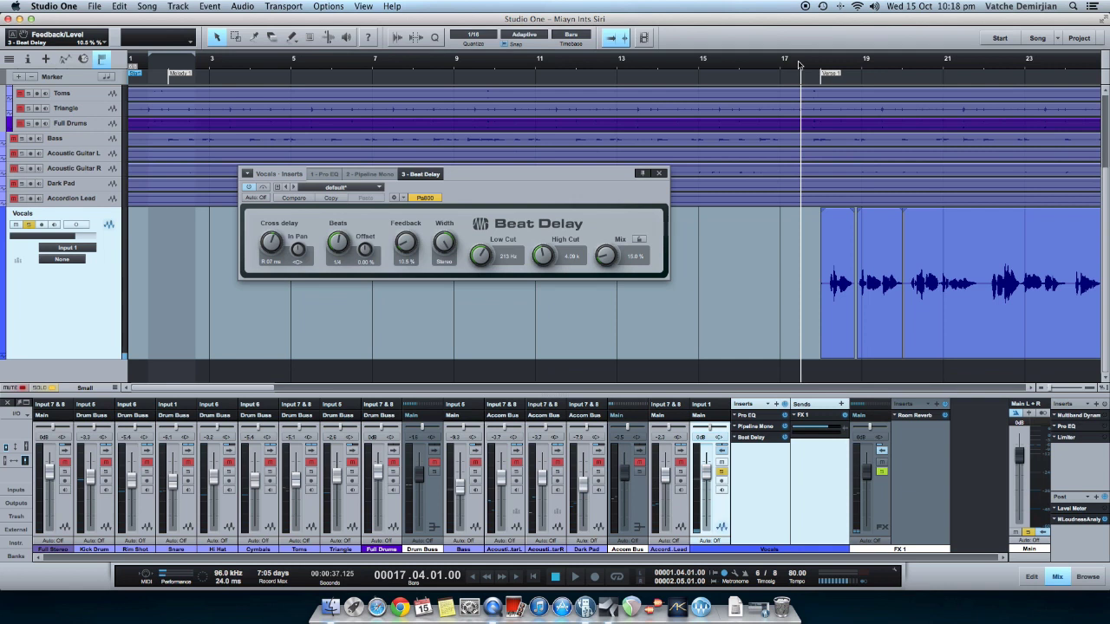
# Unsolo Vocals and switch the insert window to the Pipeline Mono editor.
pyautogui.click(722, 473)
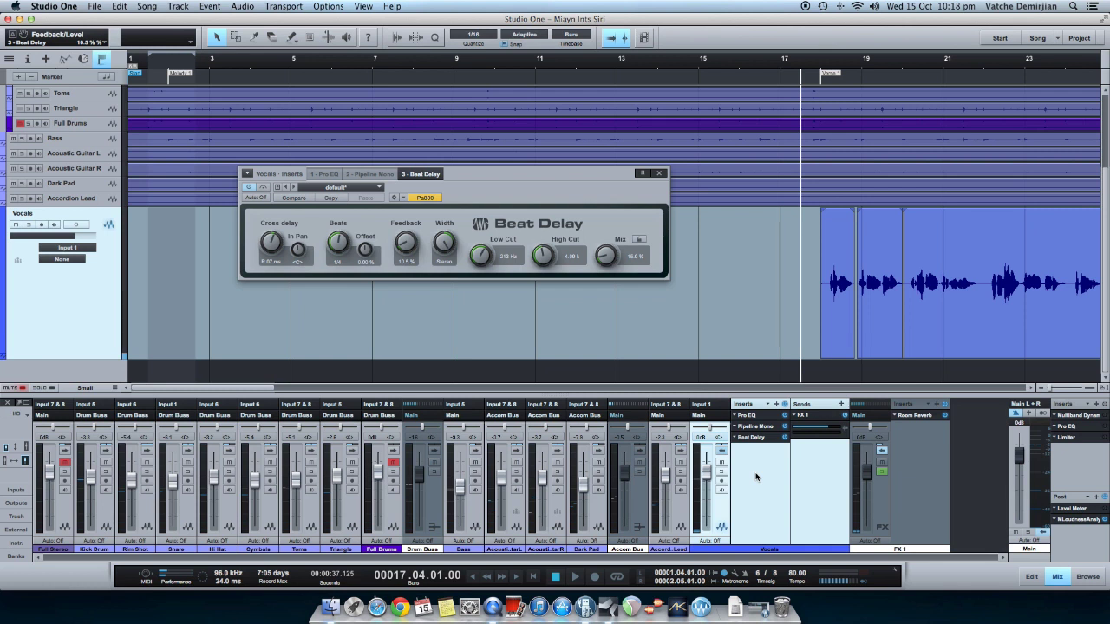
pyautogui.click(370, 174)
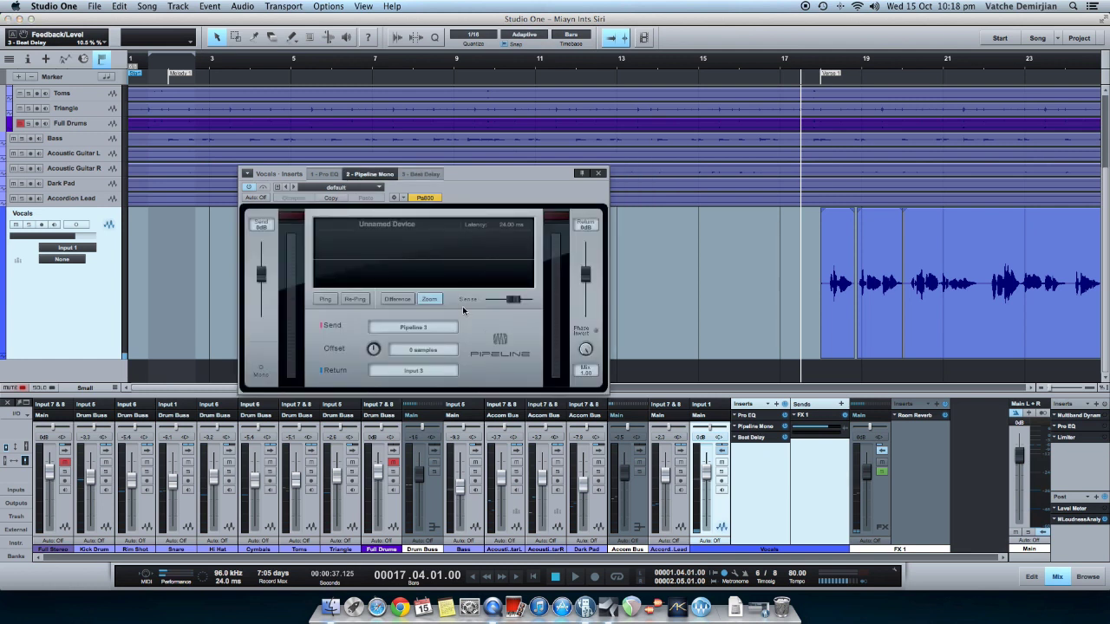